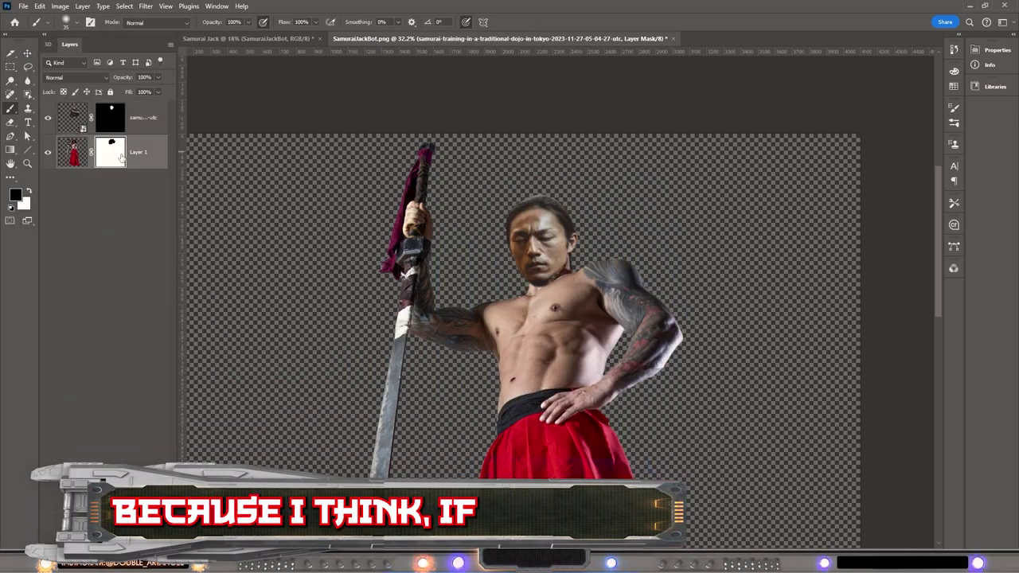
- Refine the topknot hair cutout with Select and Mask, then set white as the painting colour
right_click(99, 149)
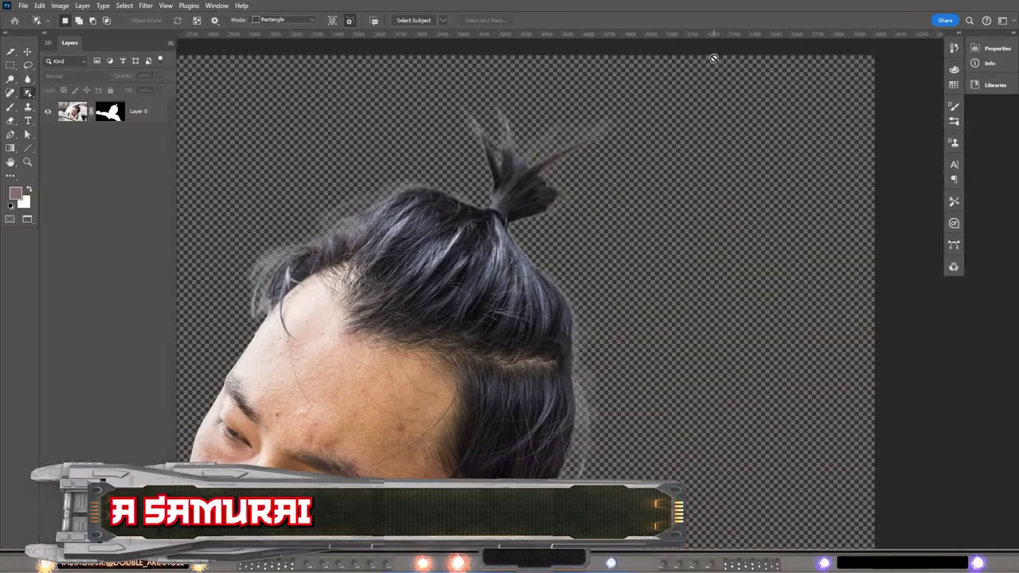
right_click(114, 359)
left_click(148, 449)
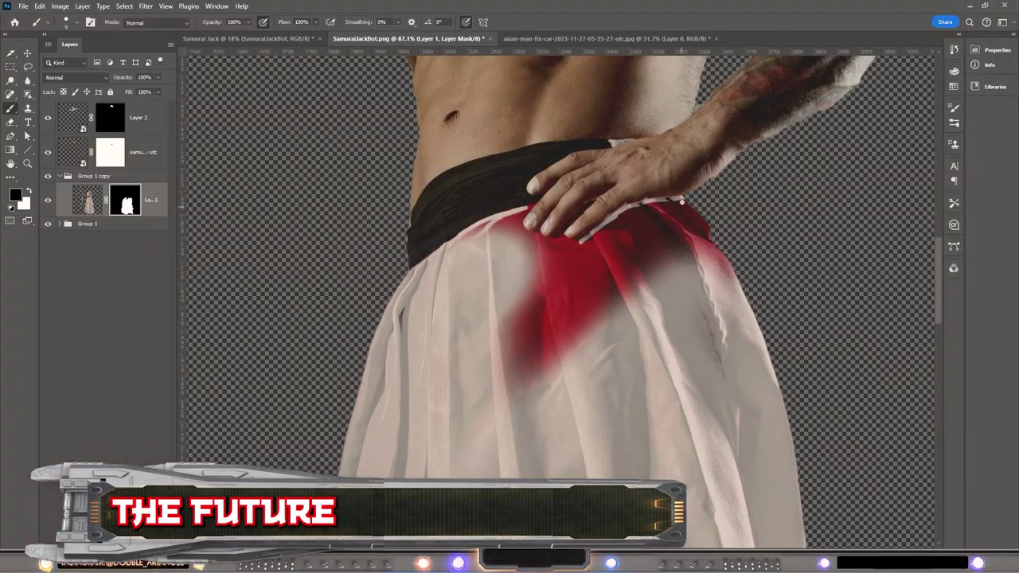
scroll(549, 236, "up", 3)
key("x")
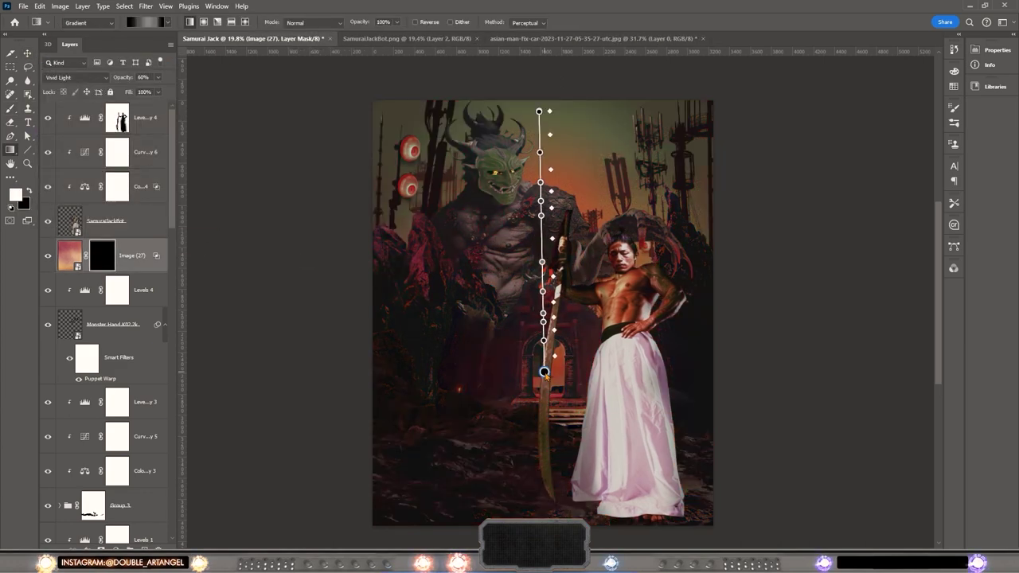
- Fade the new mask toward the top, adjust the red Curves channel, and duplicate the samurai layer
left_click_drag(539, 224, 544, 105)
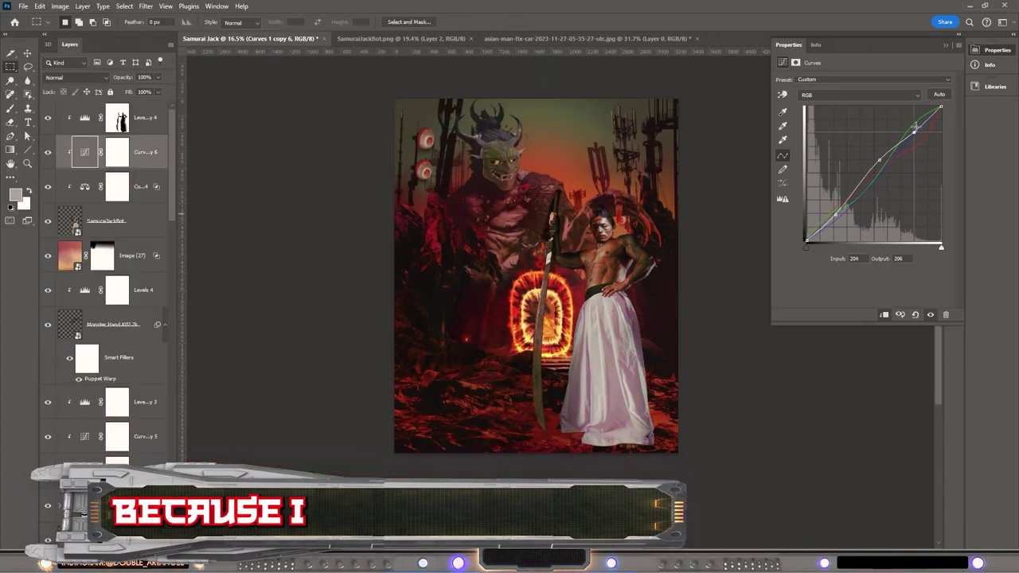
key("alt+3")
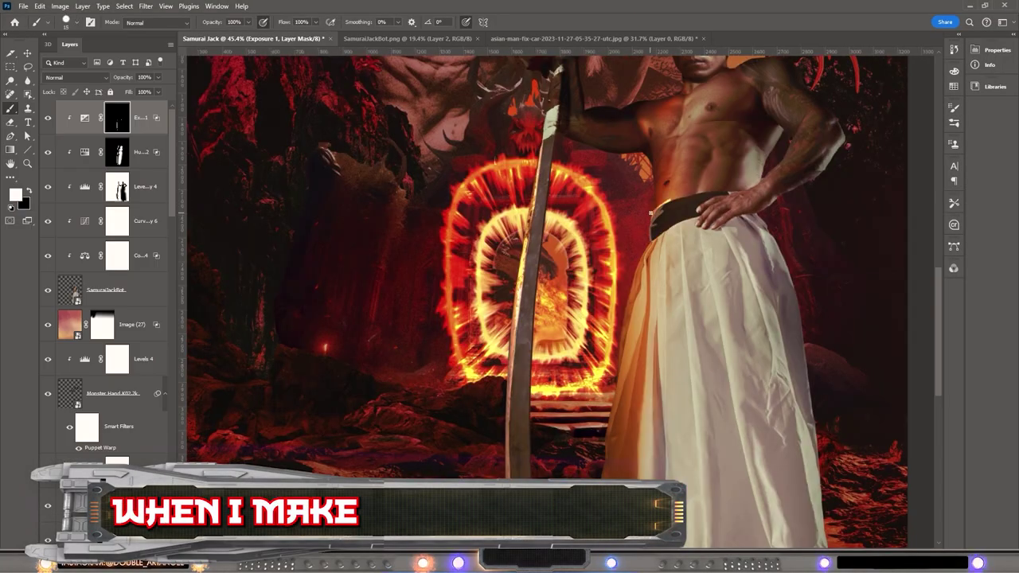
scroll(585, 284, "down", 5)
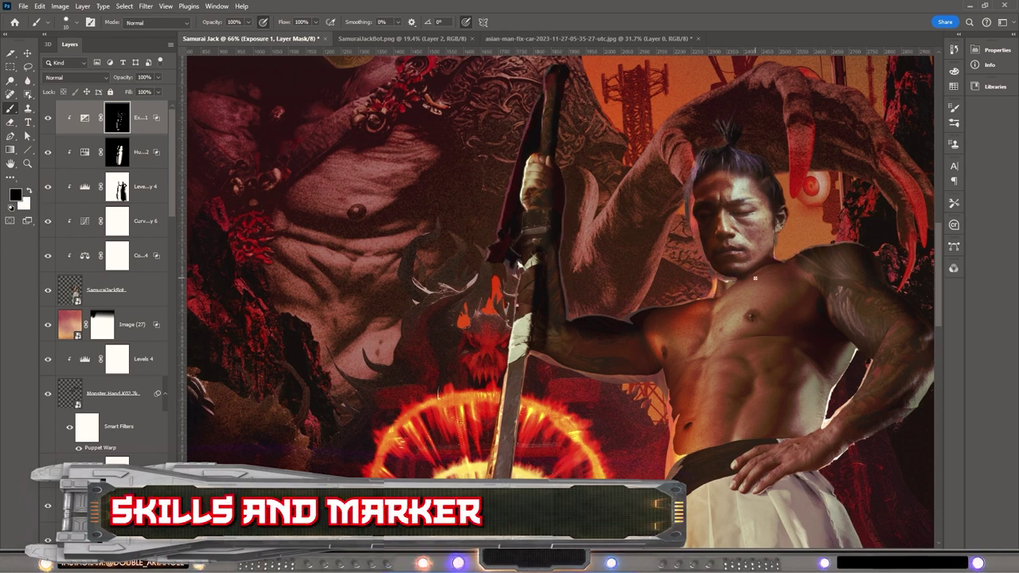
scroll(693, 254, "up", 3)
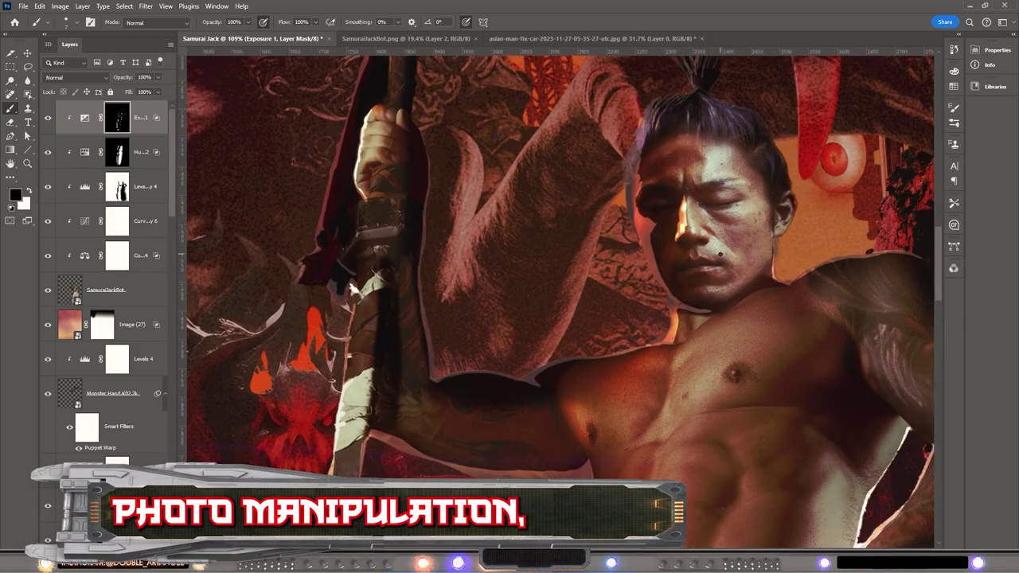
key("ctrl+0")
key("ctrl+j")
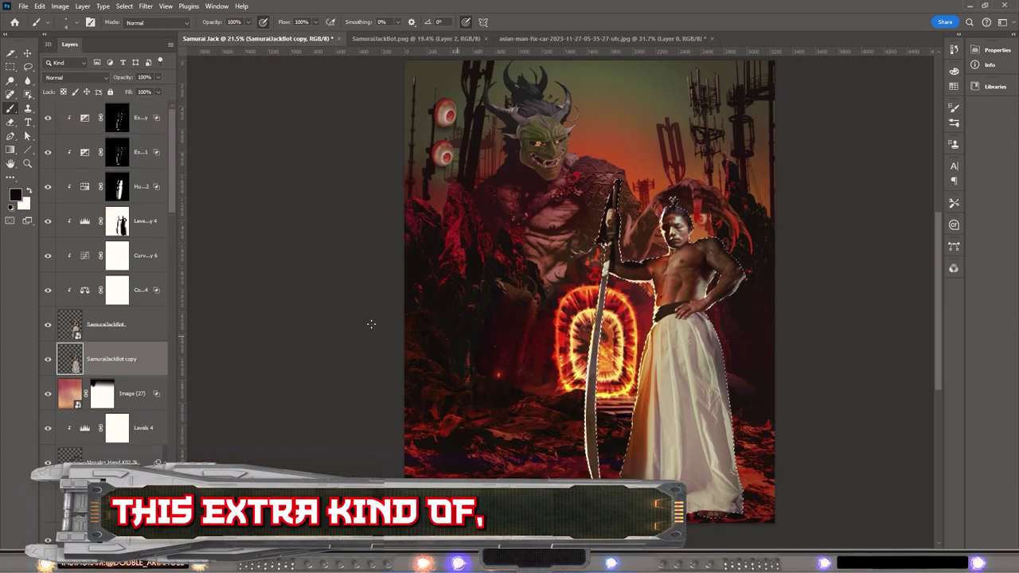
- Stretch the flipped samurai copy down below the poster, confirm it, and zoom in for mask painting
scroll(679, 146, "down", 3)
left_click_drag(721, 354, 779, 493)
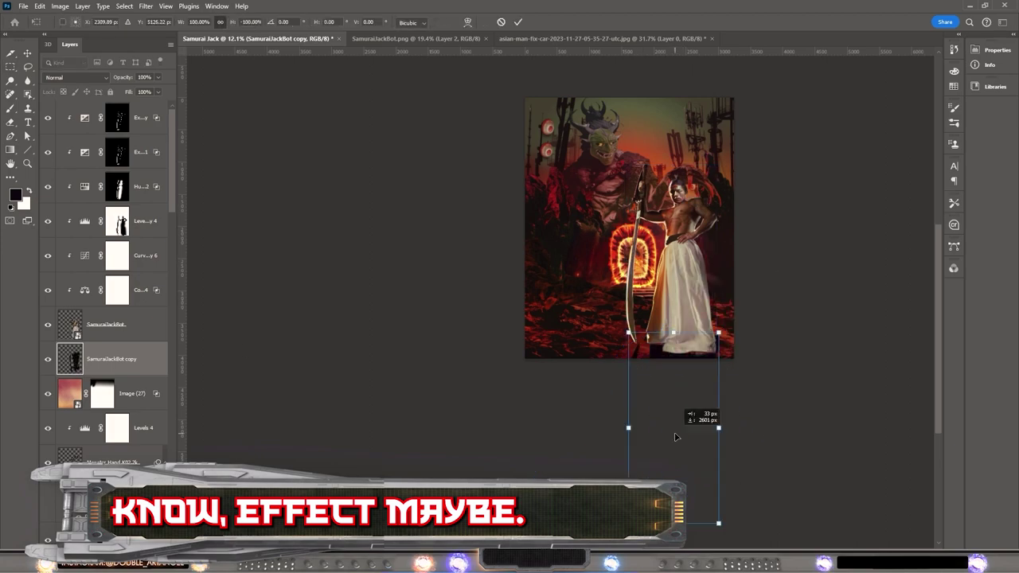
scroll(673, 269, "up", 2)
key("Return")
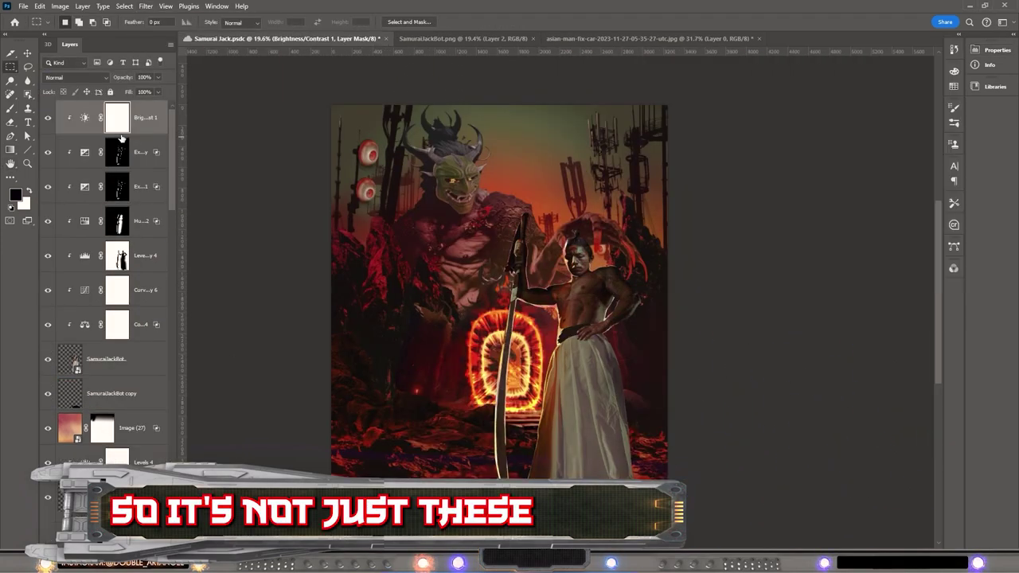
key("ctrl+plus")
scroll(579, 207, "up", 3)
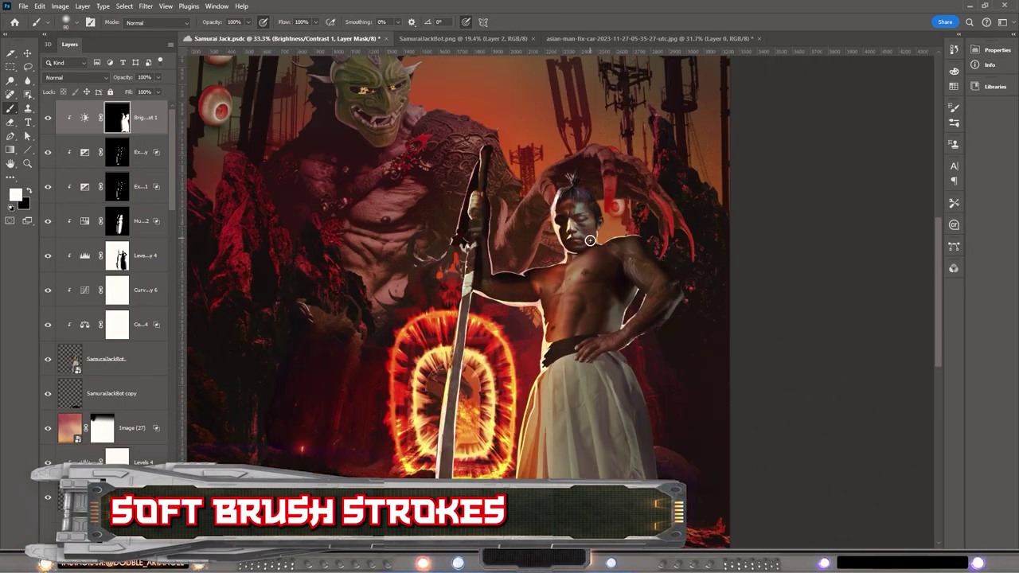
scroll(580, 299, "down", 2)
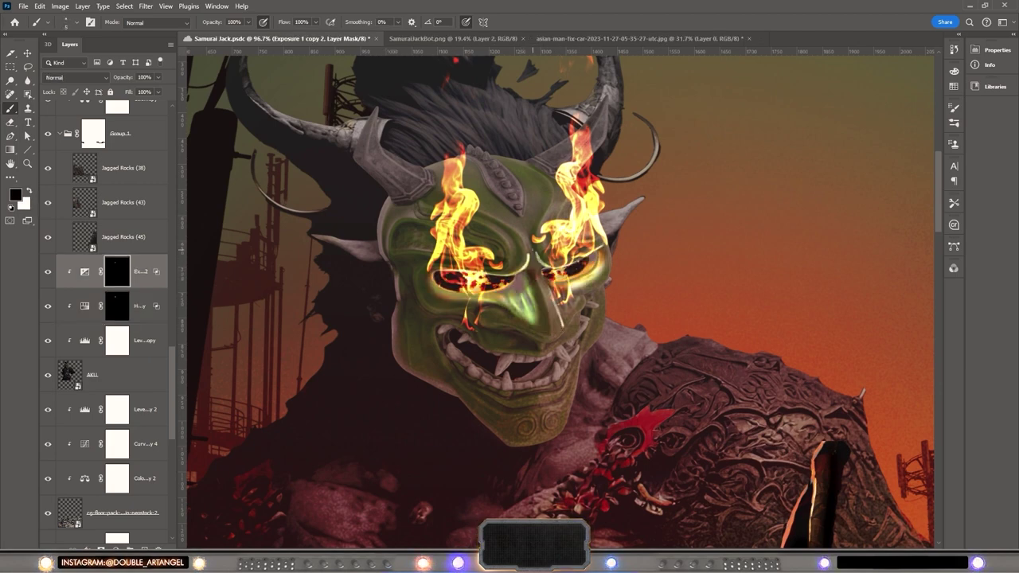
- Change the blend mode of Image (27) copy and review its layer style settings
left_click(76, 78)
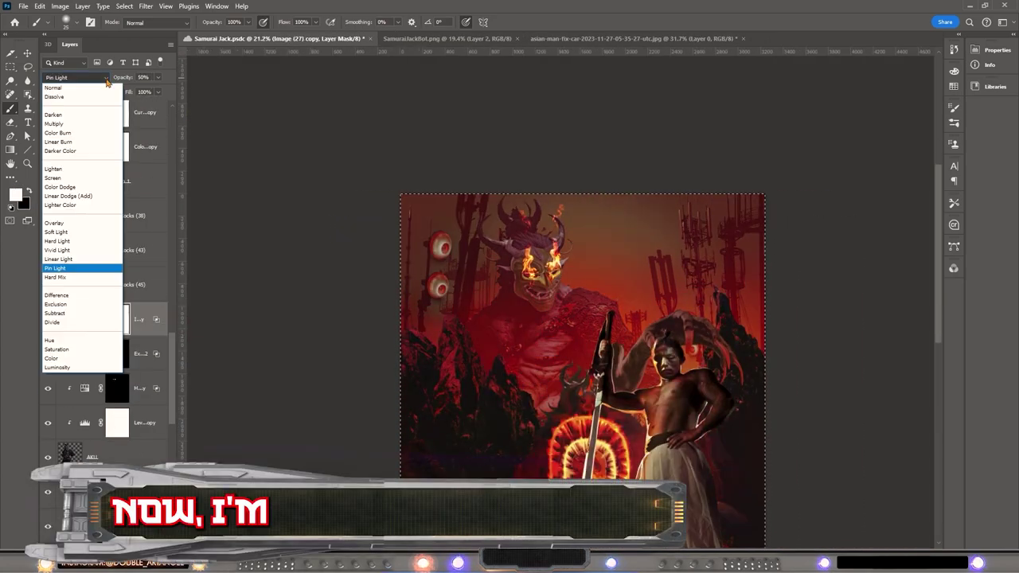
left_click(79, 161)
double_click(139, 319)
left_click(378, 27)
- Add an Exposure layer and brush white on its mask over the mask's teeth and chin
scroll(103, 279, "down", 3)
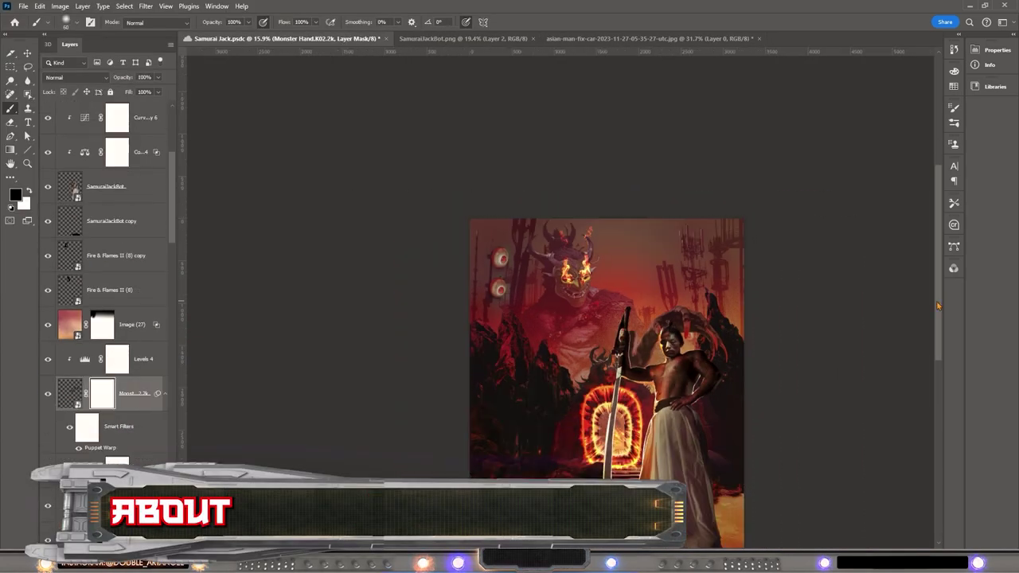
left_click(64, 364)
scroll(557, 318, "up", 5)
scroll(567, 321, "up", 5)
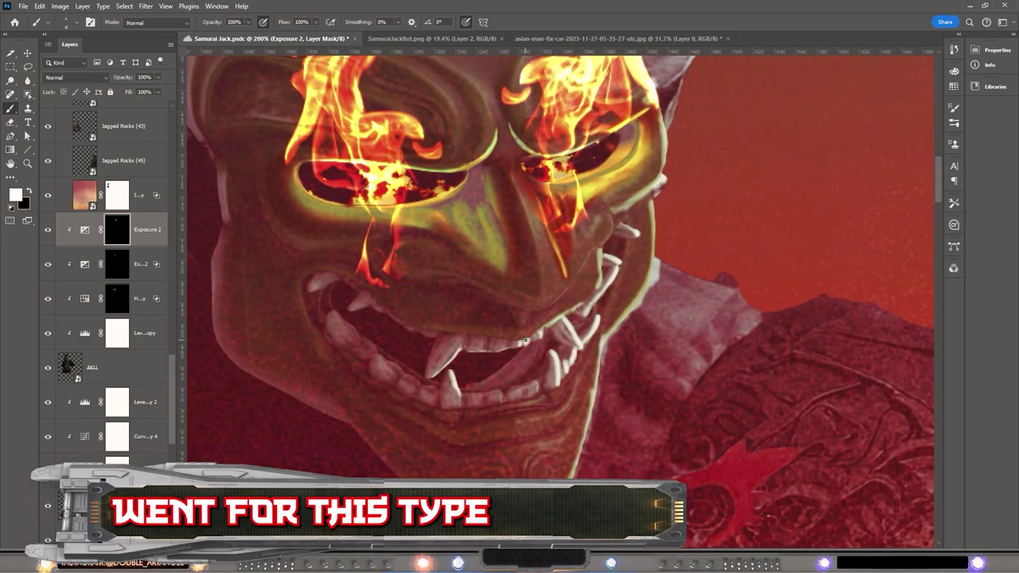
left_click_drag(526, 340, 483, 347)
mouse_move(332, 314)
left_mouse_down()
mouse_move(314, 285)
mouse_move(332, 309)
left_mouse_up()
left_click_drag(508, 462, 480, 476)
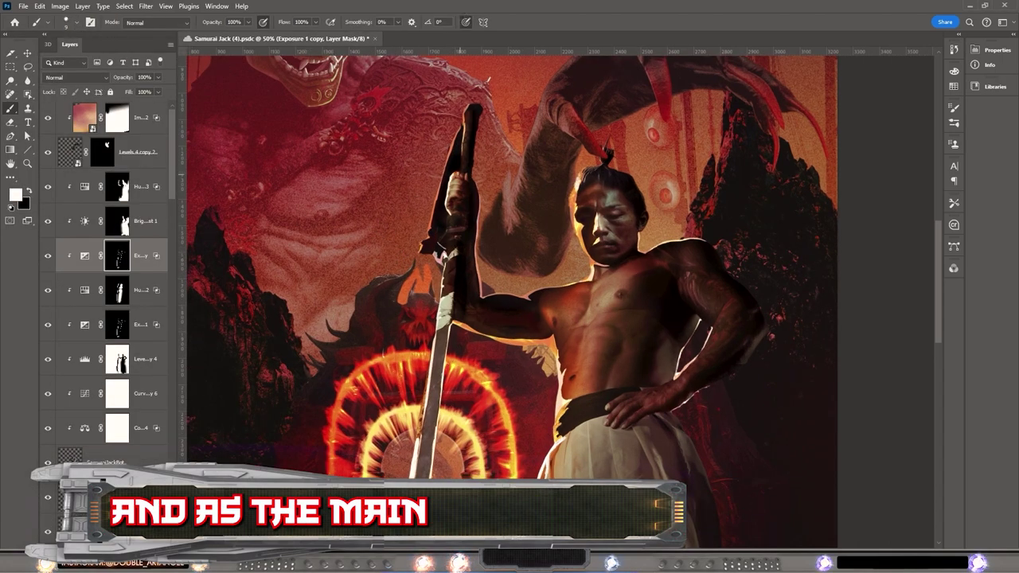
- Zoom in on the samurai and target the Exposure 1 copy 3 layer mask
key("x")
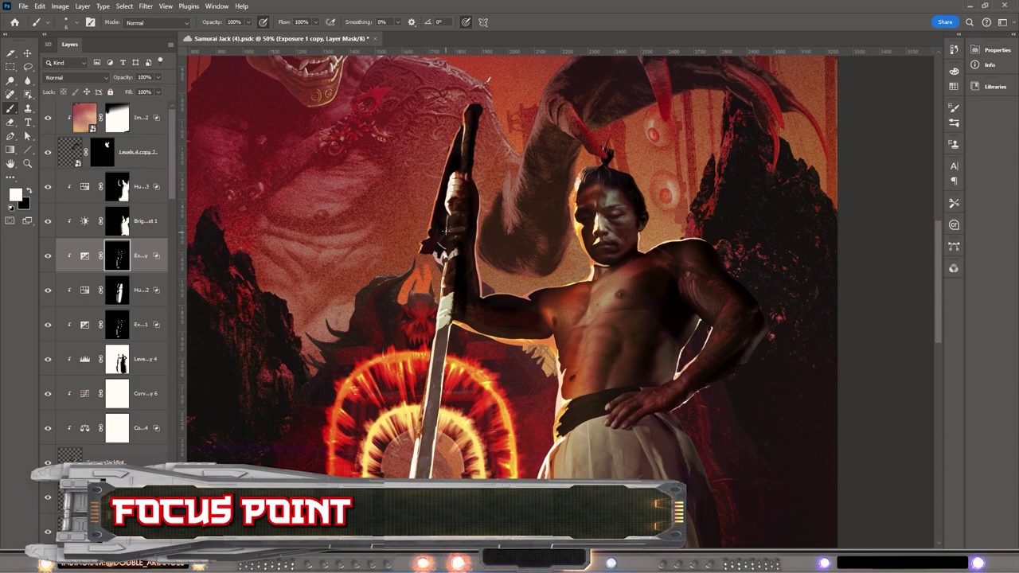
key("x")
scroll(606, 346, "down", 2)
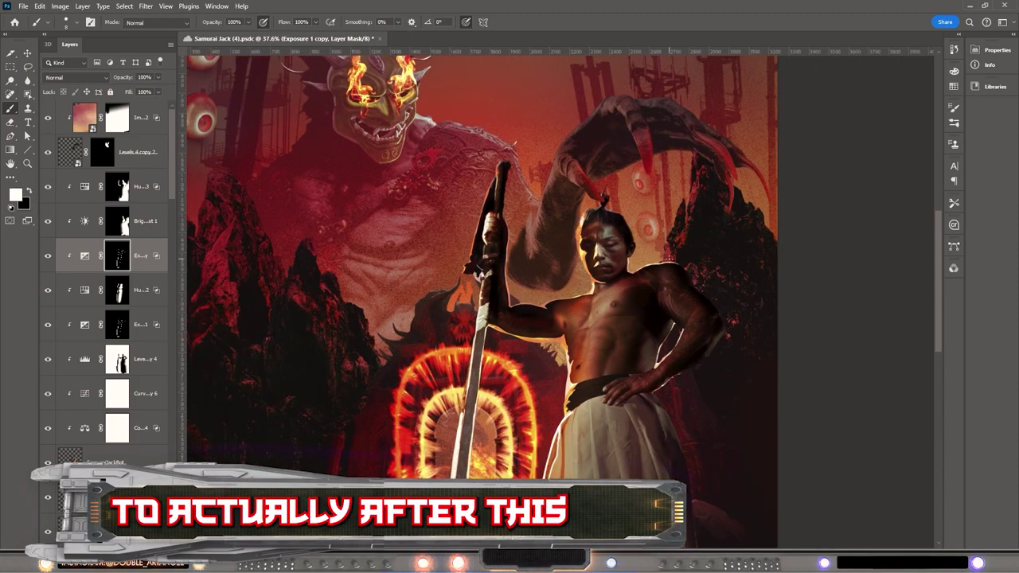
scroll(512, 308, "down", 3)
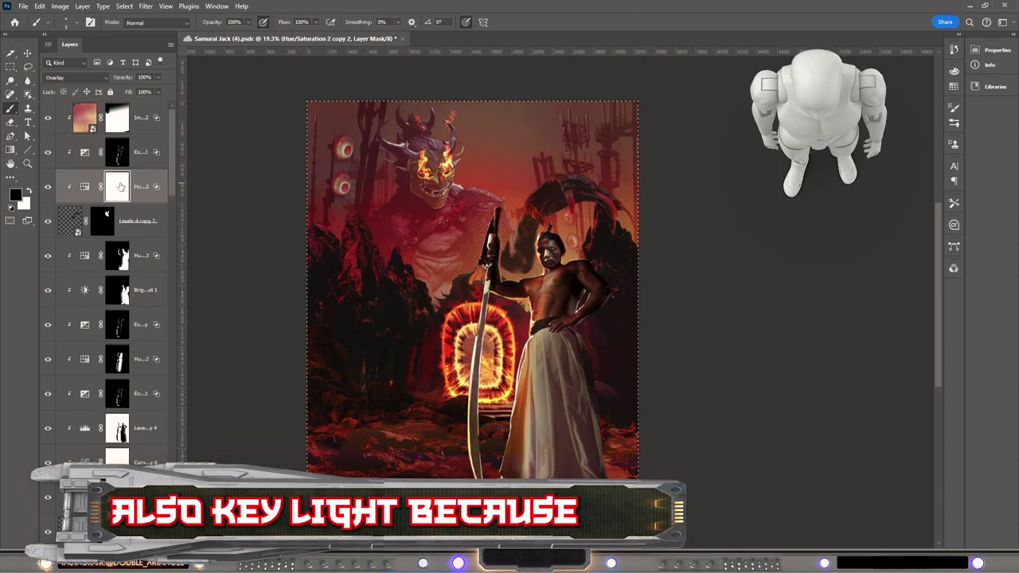
scroll(480, 275, "up", 2)
key("alt+bracketleft")
key("ctrl+plus")
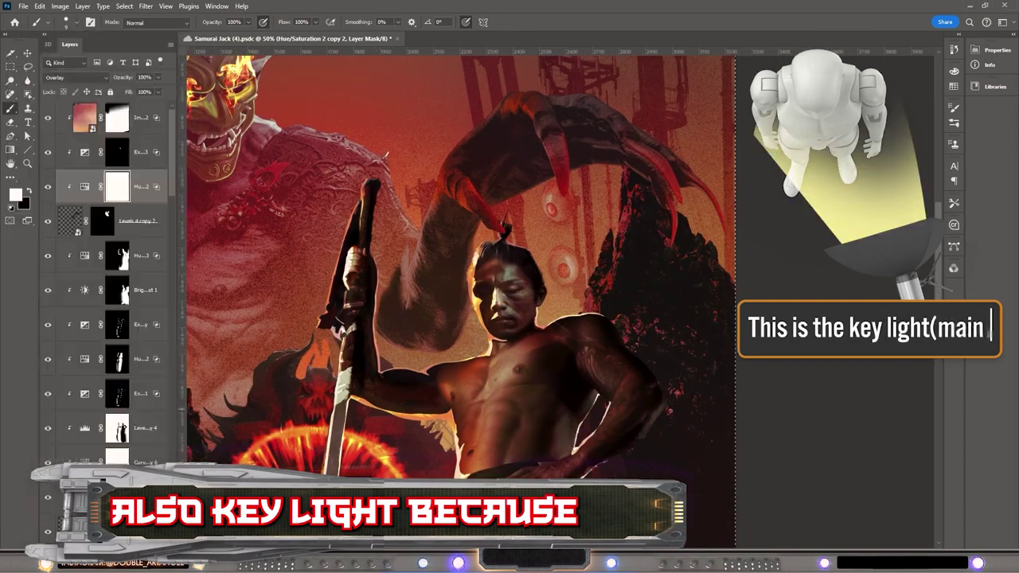
left_click(123, 166)
- Paint small white highlights along the demon claw's edge, enlarging the brush to 10 px
key("bracketright")
key("bracketright")
left_click_drag(450, 204, 455, 221)
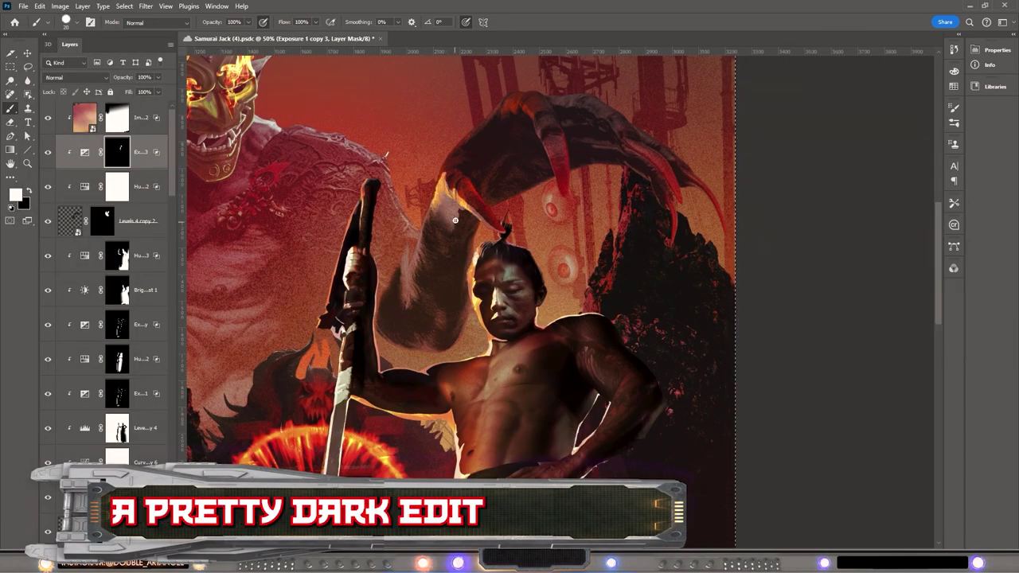
left_click_drag(481, 167, 494, 196)
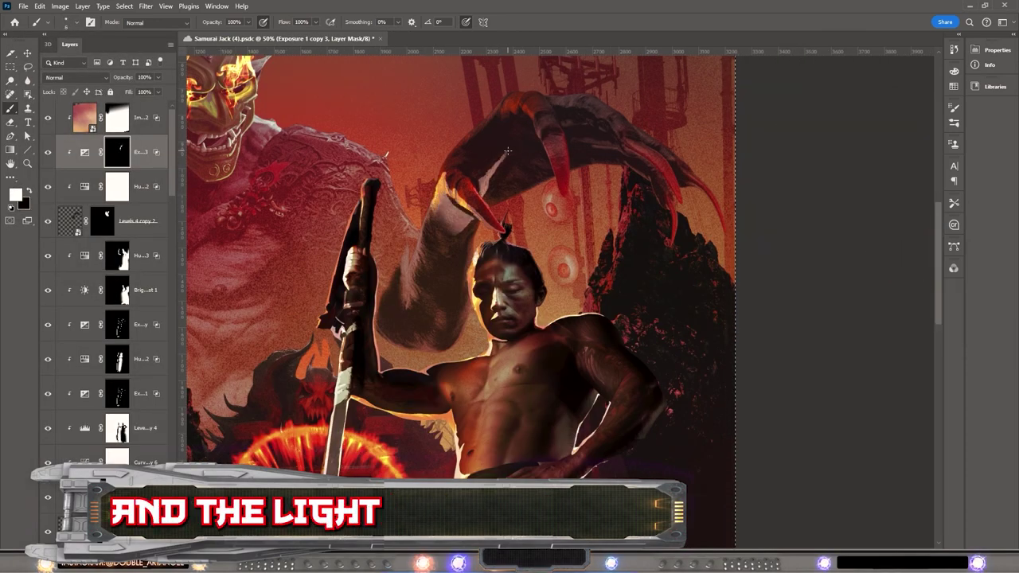
key("bracketright")
left_click_drag(443, 180, 498, 124)
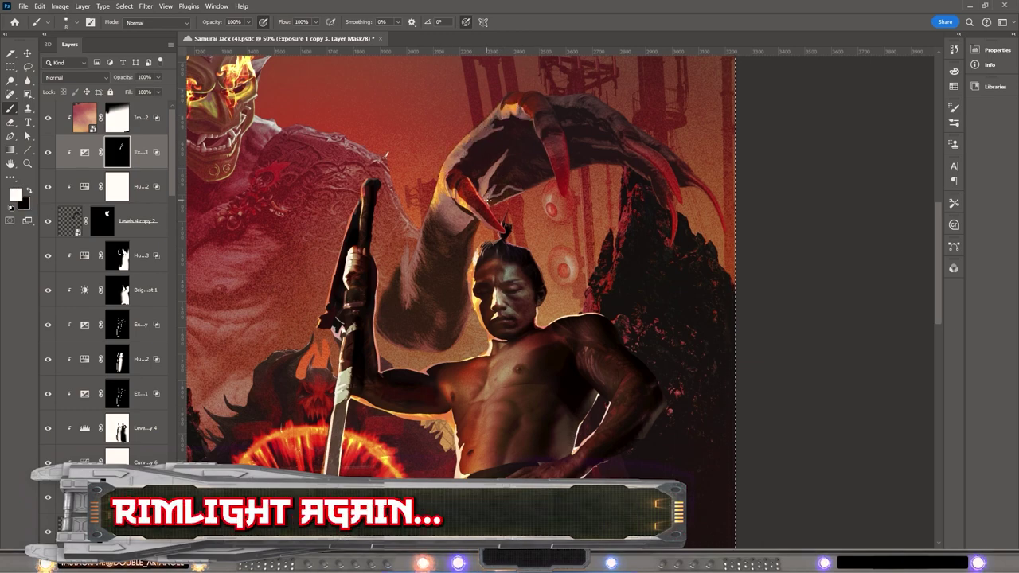
- Review the Exposure adjustment's settings and switch the paint colour to black
scroll(501, 195, "down", 3)
scroll(478, 172, "down", 2)
scroll(530, 172, "up", 1)
key("x")
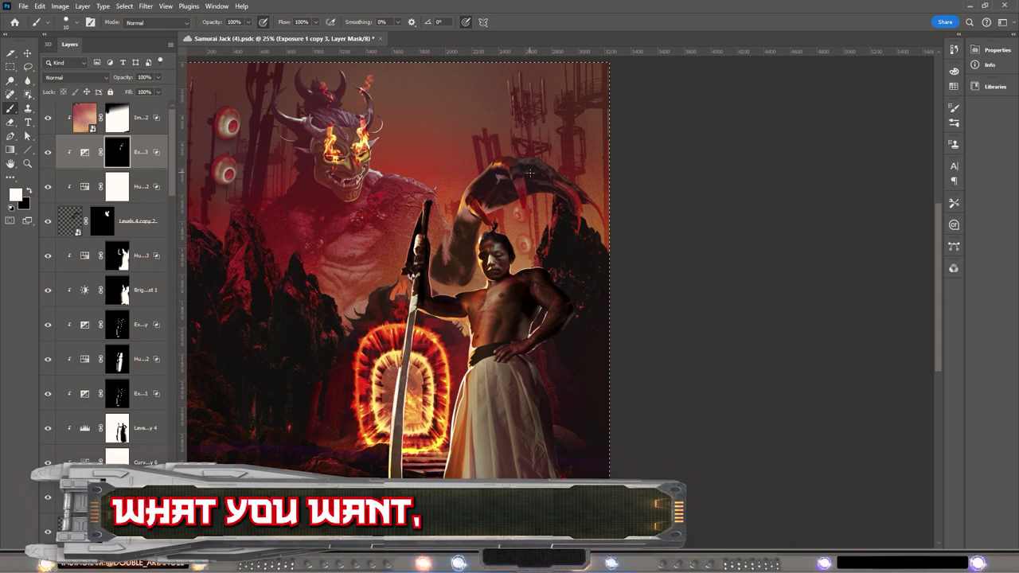
scroll(593, 213, "up", 3)
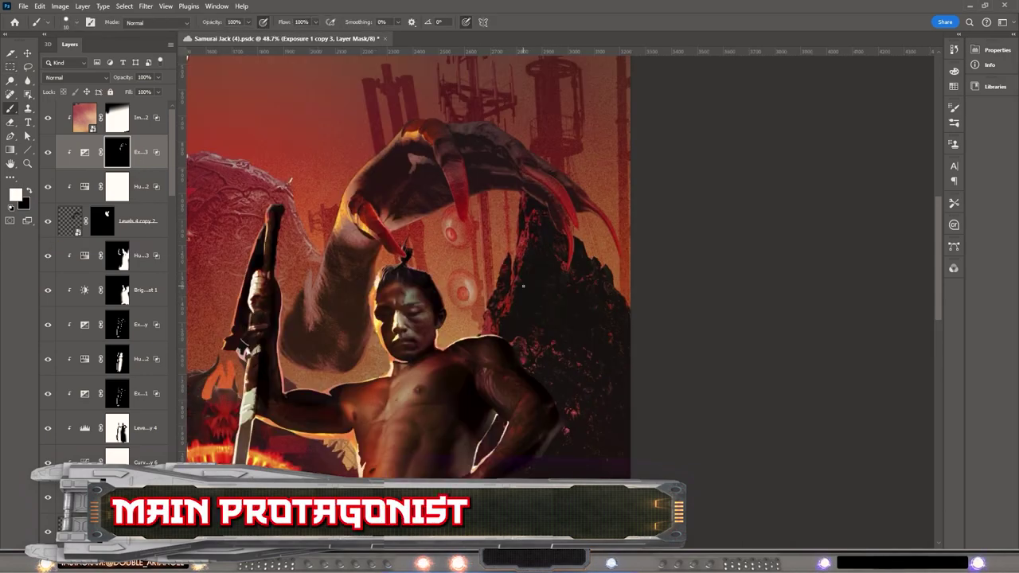
double_click(85, 151)
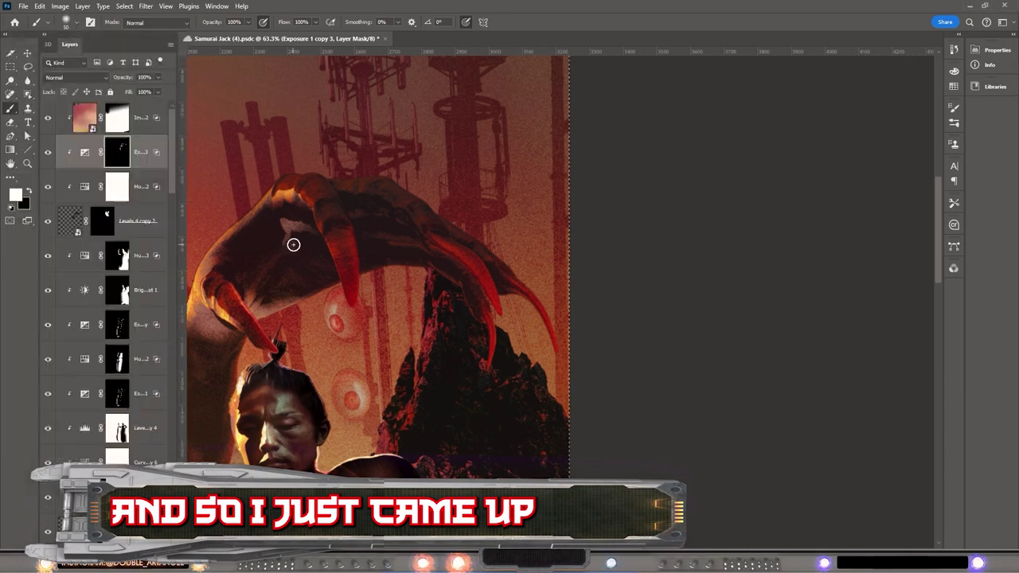
key("x")
scroll(293, 244, "up", 3)
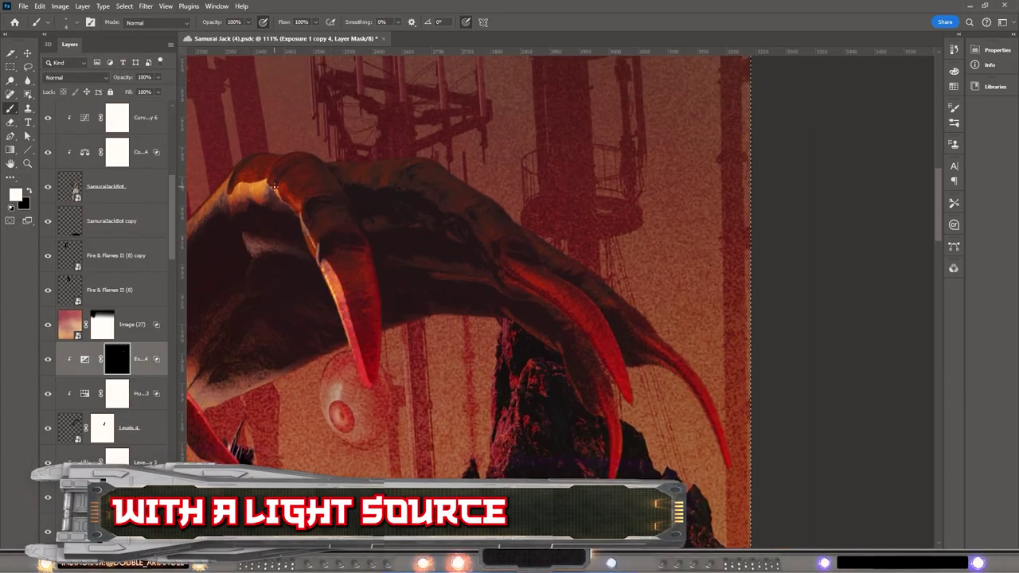
- Paint thin highlights along the claw's upper and lower edges and lighten the creature's neck
left_click_drag(534, 300, 468, 245)
mouse_move(361, 210)
left_mouse_down()
mouse_move(403, 212)
mouse_move(504, 273)
mouse_move(460, 222)
left_mouse_up()
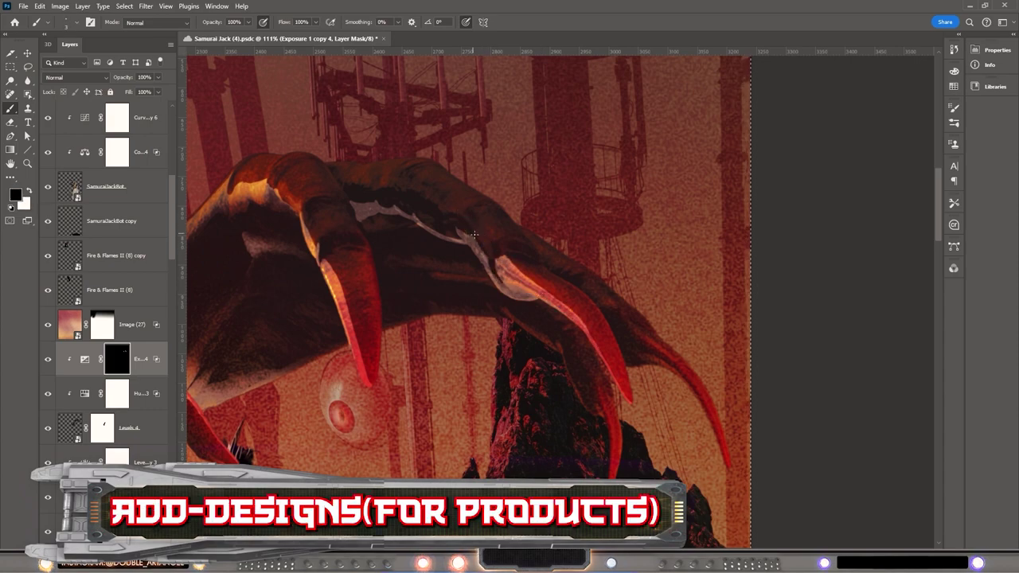
key("x")
left_click_drag(450, 233, 523, 224)
mouse_move(458, 245)
left_mouse_down()
mouse_move(563, 260)
mouse_move(488, 250)
mouse_move(554, 258)
left_mouse_up()
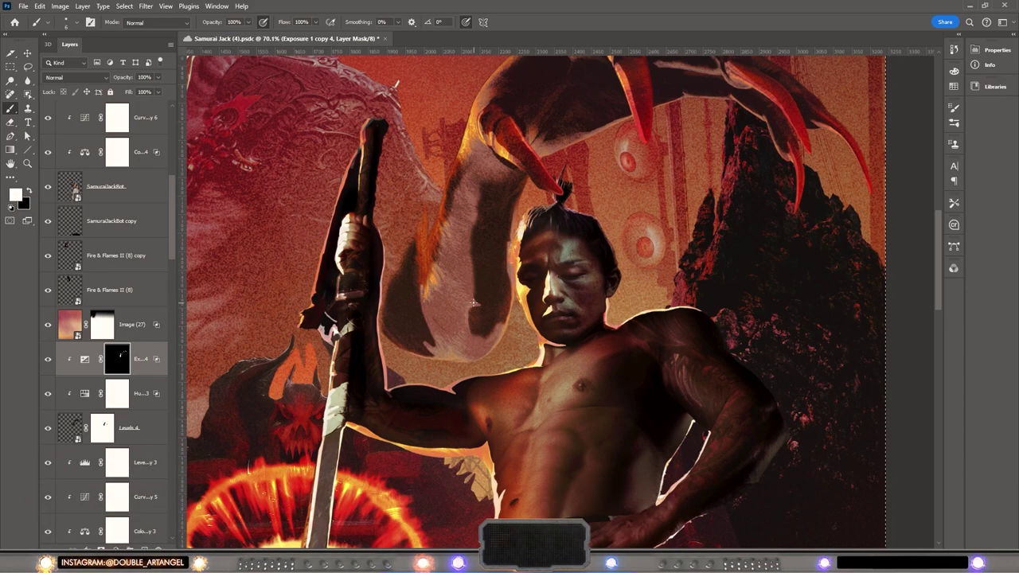
left_click_drag(499, 288, 411, 310)
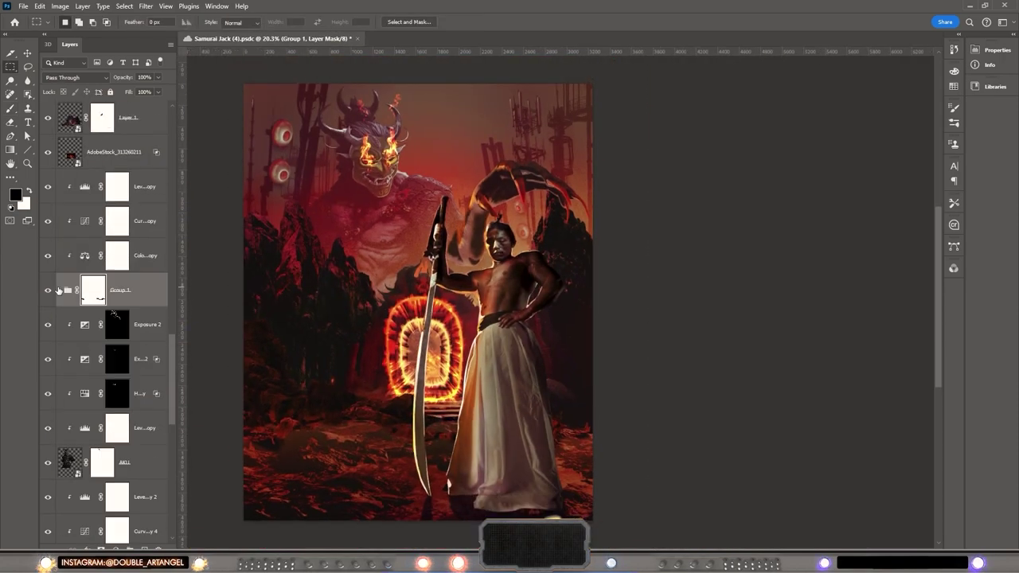
- Brighten the stairs beneath the portal by brushing on the Exposure 4 mask
key("b")
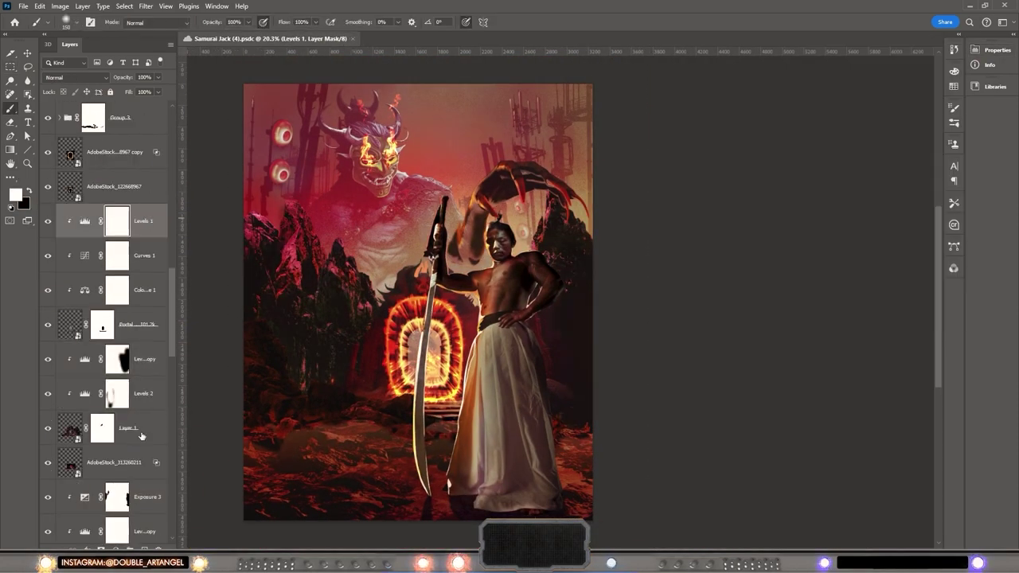
left_click(125, 290, "ctrl")
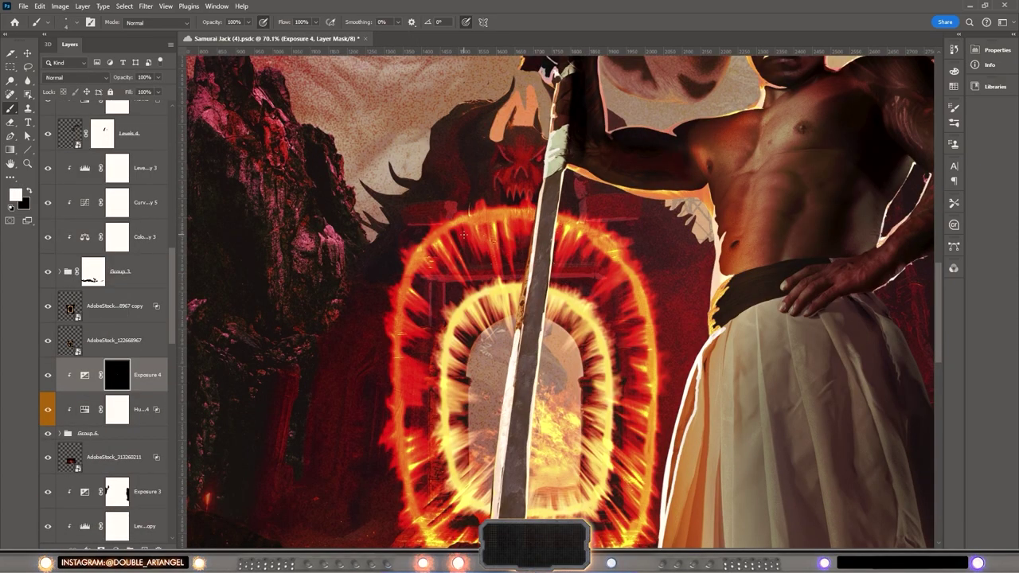
scroll(473, 336, "down", 4)
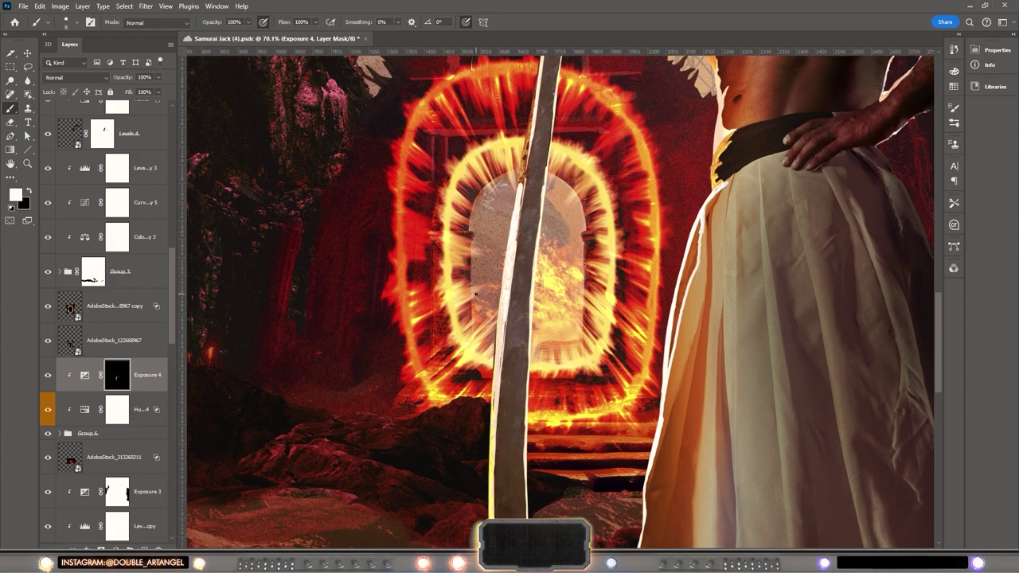
left_click_drag(562, 398, 599, 462)
- Switch brush preset and paint black to hide the exposure lighting along the left strip
left_click(66, 22)
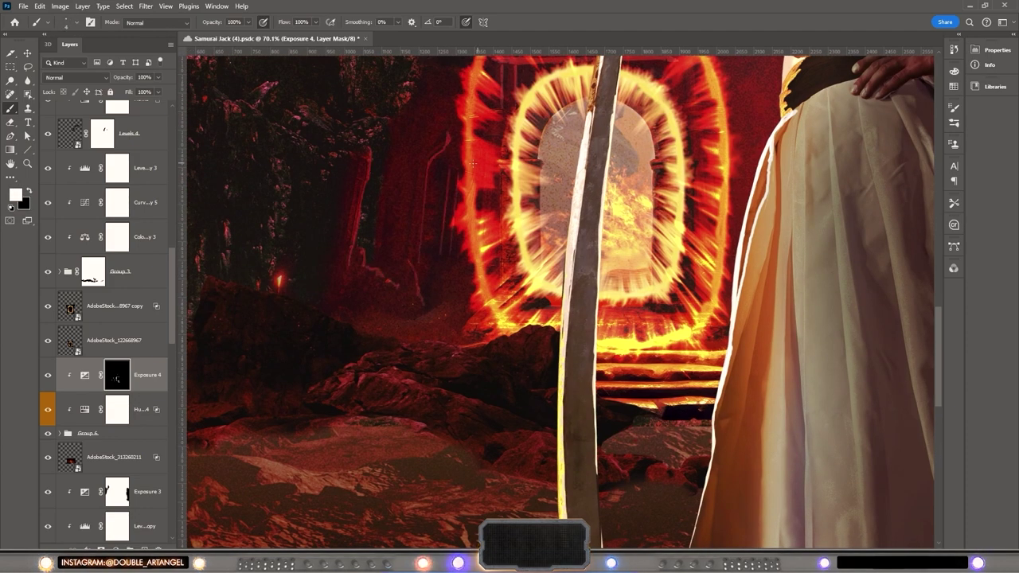
scroll(649, 193, "up", 2)
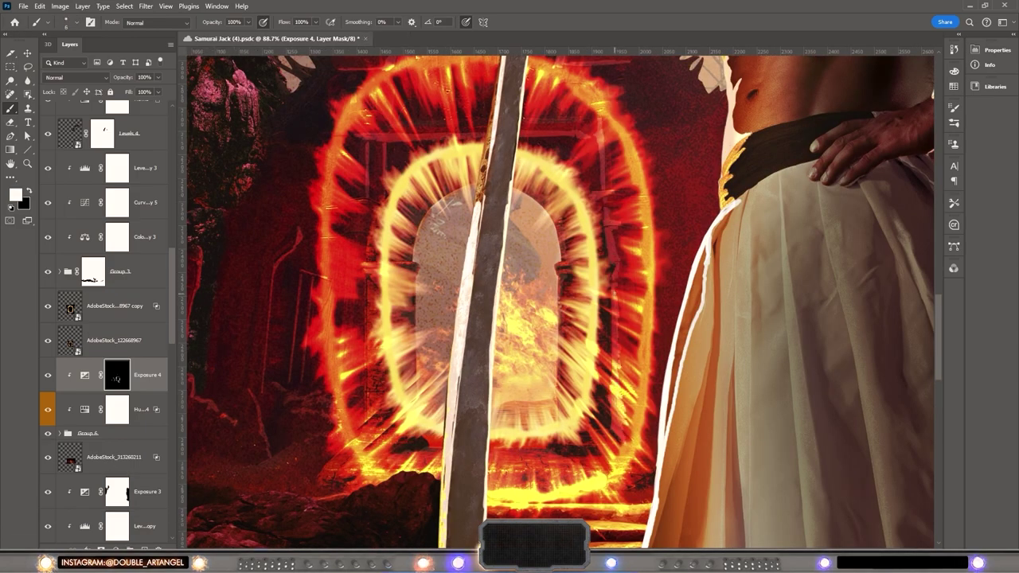
scroll(615, 318, "down", 3)
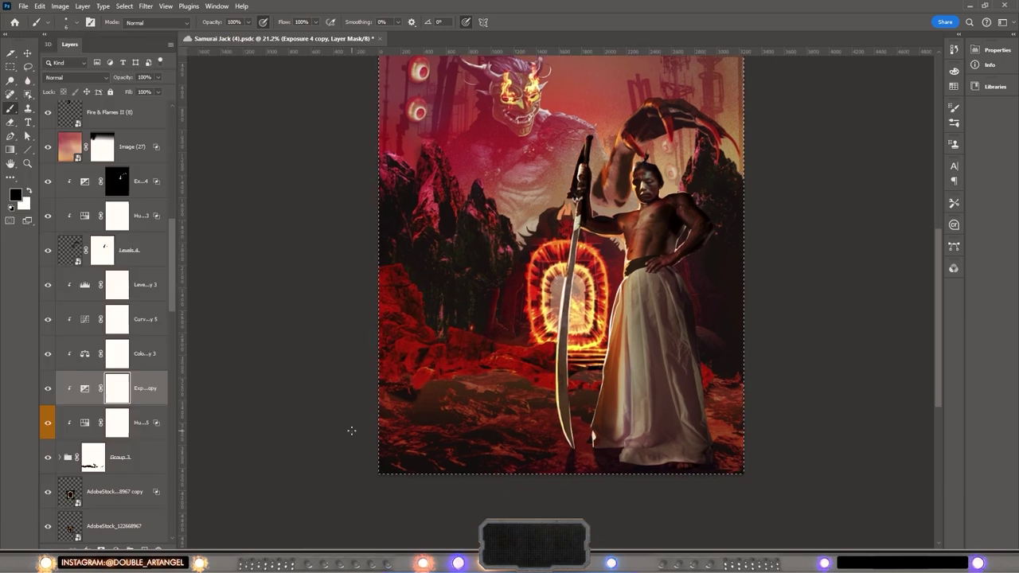
key("x")
left_click_drag(351, 431, 390, 404)
left_click_drag(383, 450, 416, 384)
- Fill the Hue/Saturation mask black, paint its tint back into areas, and move it higher
key("alt+[")
key("ctrl+i")
key("x")
left_click_drag(459, 291, 557, 358)
left_click_drag(84, 422, 85, 388)
double_click(85, 388)
left_click(84, 422)
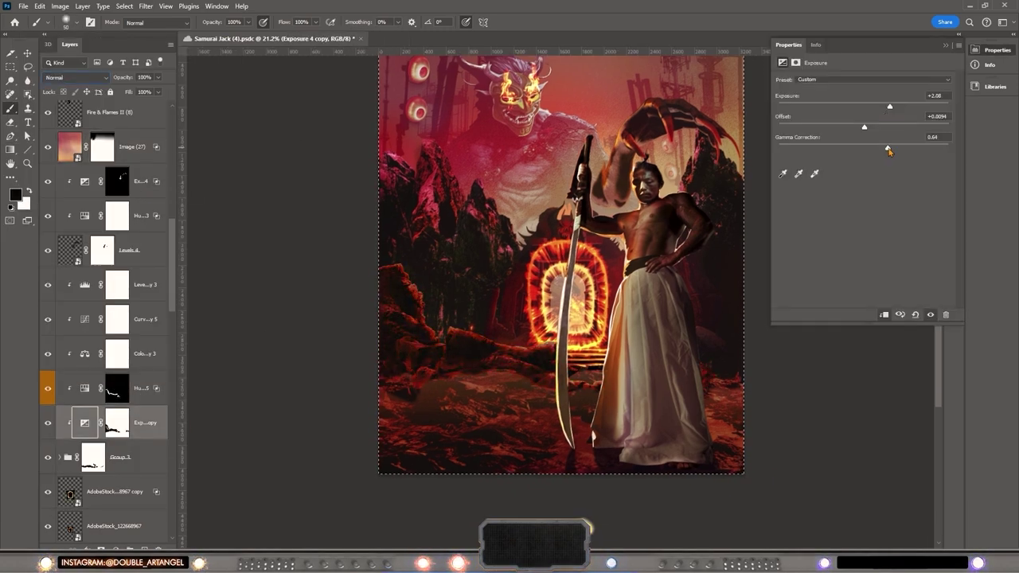
- Inspect the Levels 3 and Hue/Saturation adjustment layers and their settings
left_click(84, 284)
left_click(326, 280)
key("v")
scroll(112, 334, "down", 10)
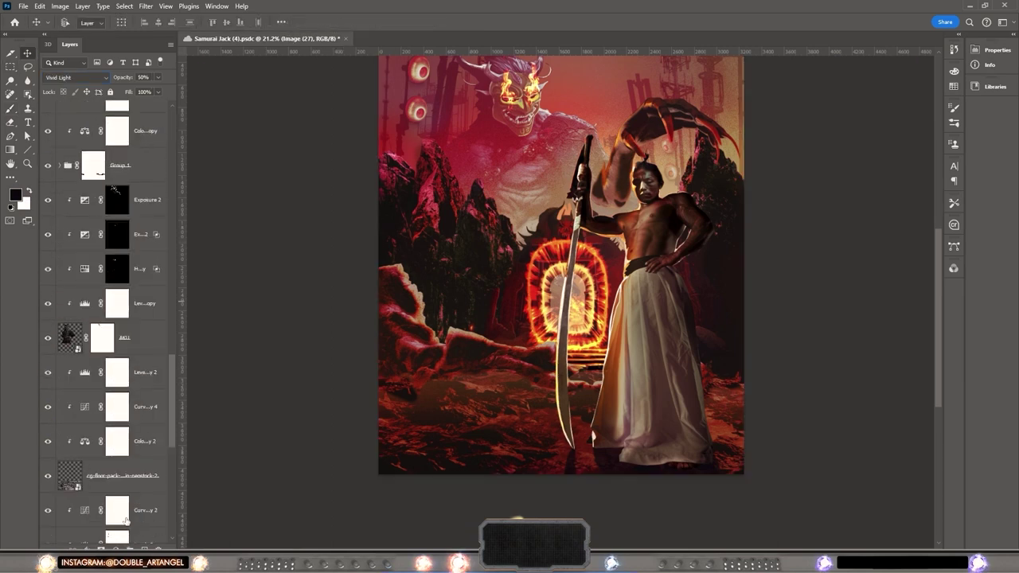
left_click(84, 388)
double_click(85, 422)
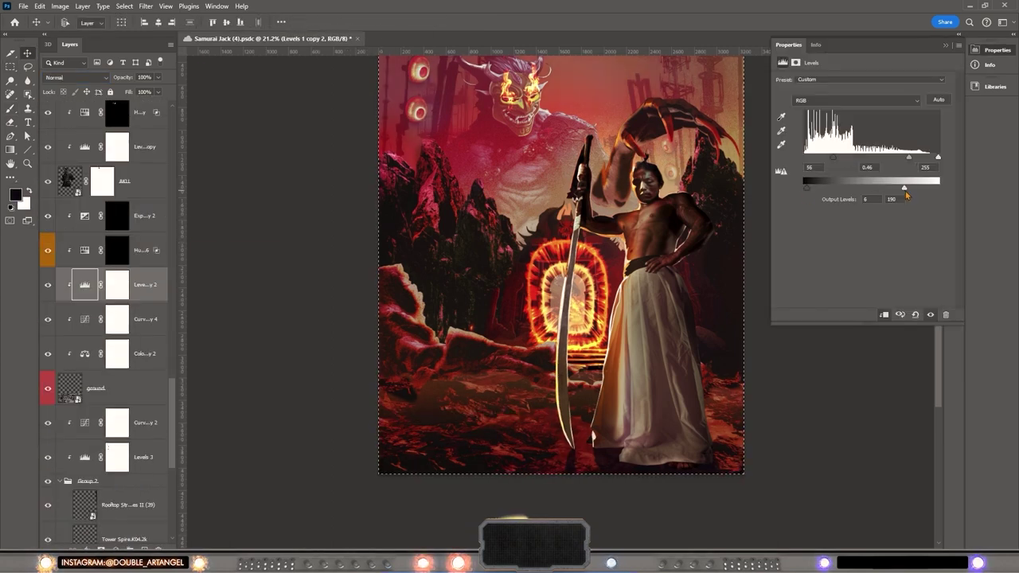
- Draw a wide ellipse across the ground with a yellow-to-red gradient fill
key("ctrl+minus")
key("u")
left_click_drag(418, 368, 741, 426)
left_click(98, 22)
left_click(131, 42)
left_click(811, 156)
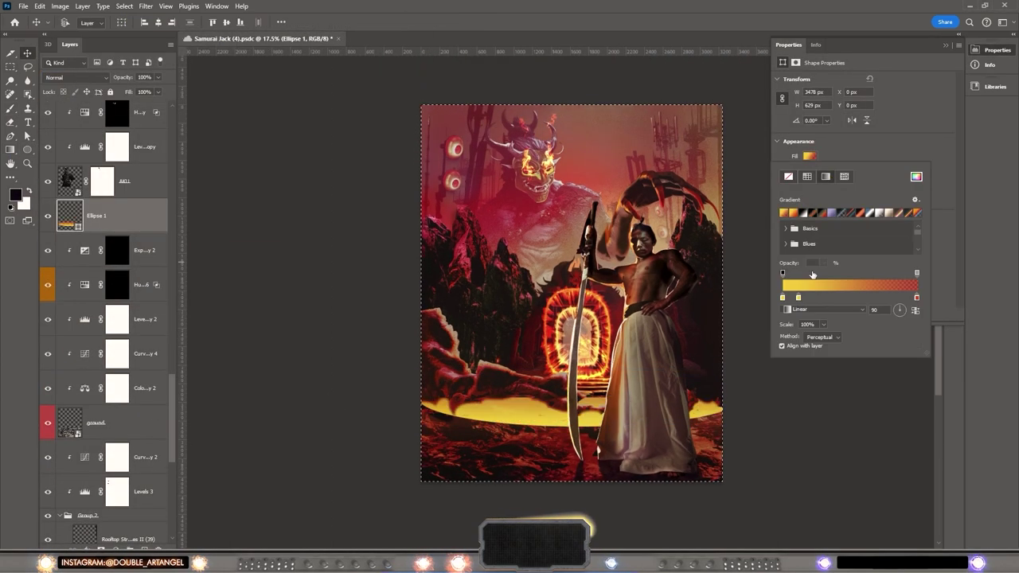
- Warp the gradient ellipse into a curved glow and blend it with Soft Light and Blend If
right_click(560, 137)
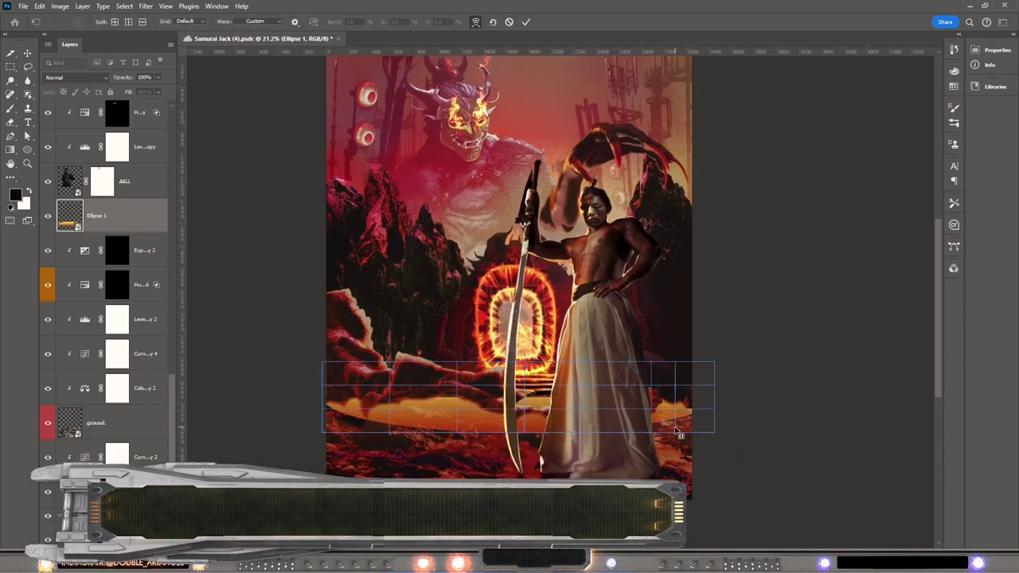
left_click_drag(714, 362, 710, 432)
left_click_drag(322, 363, 338, 417)
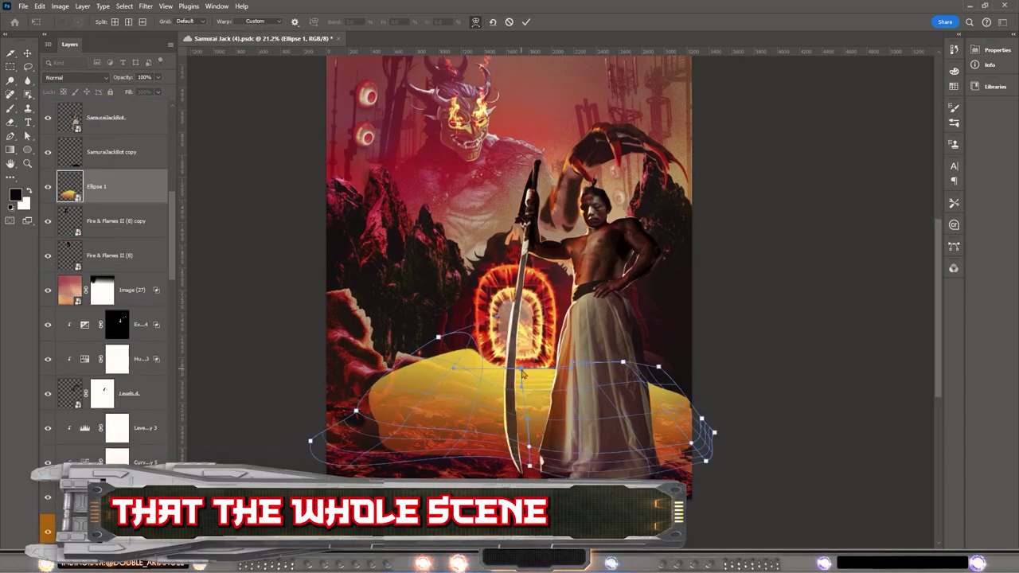
left_click(76, 77)
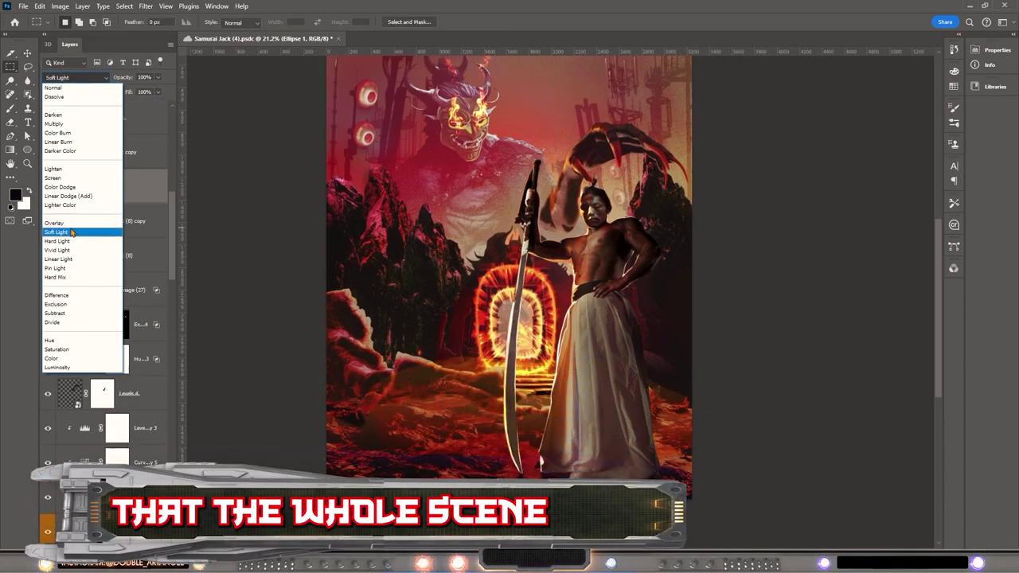
left_click(376, 30)
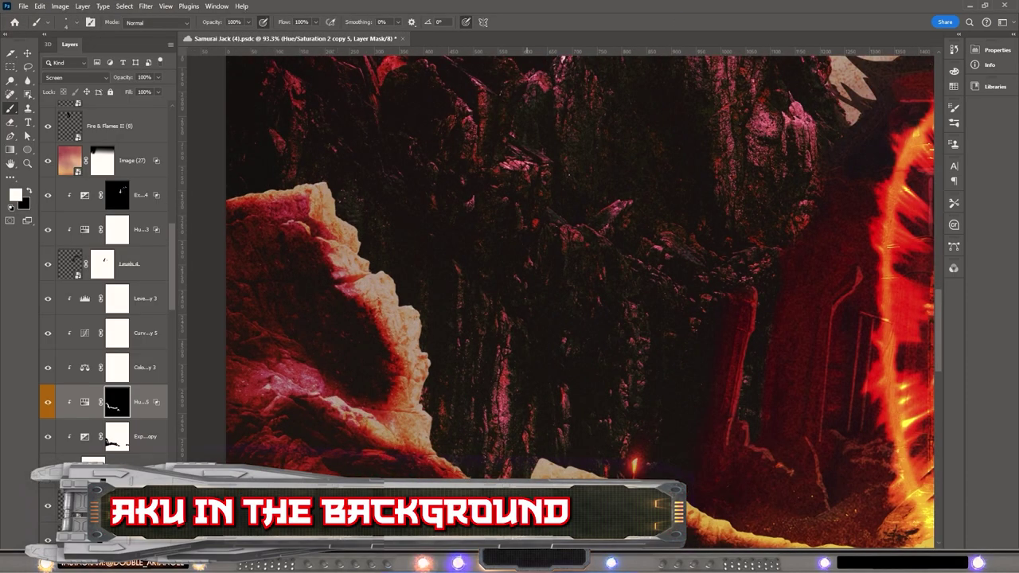
- Invert the Brightness/Contrast 2 mask to hide its effect, ready for brush painting
key("x")
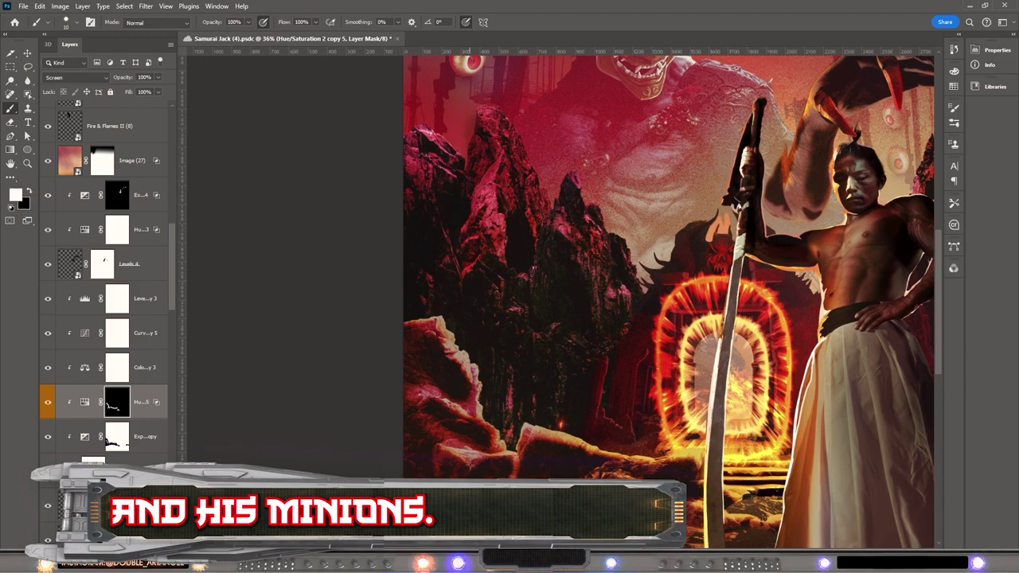
key("x")
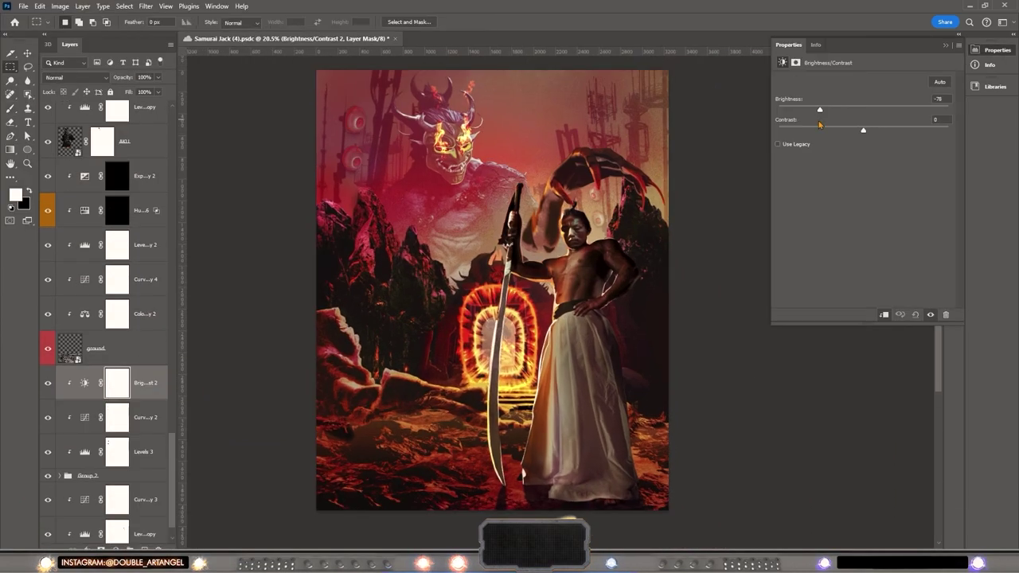
key("ctrl+i")
key("b")
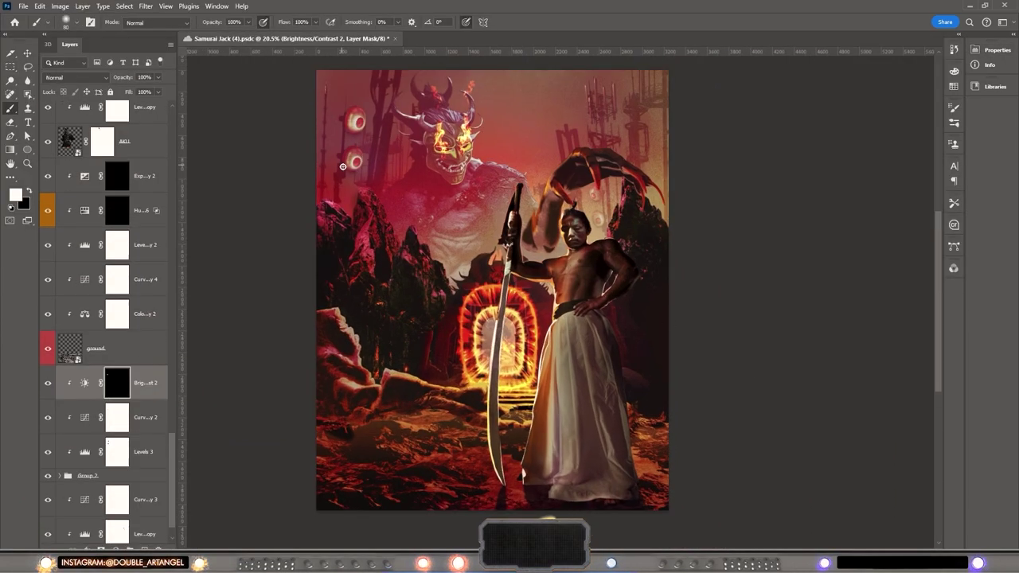